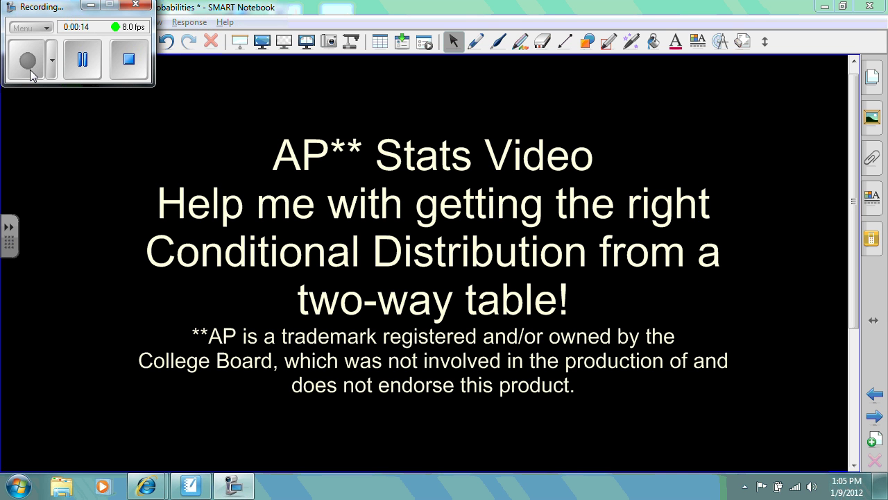
Advance from the title page to the two-way table of 60 British students by gender and country
left_click(82, 59)
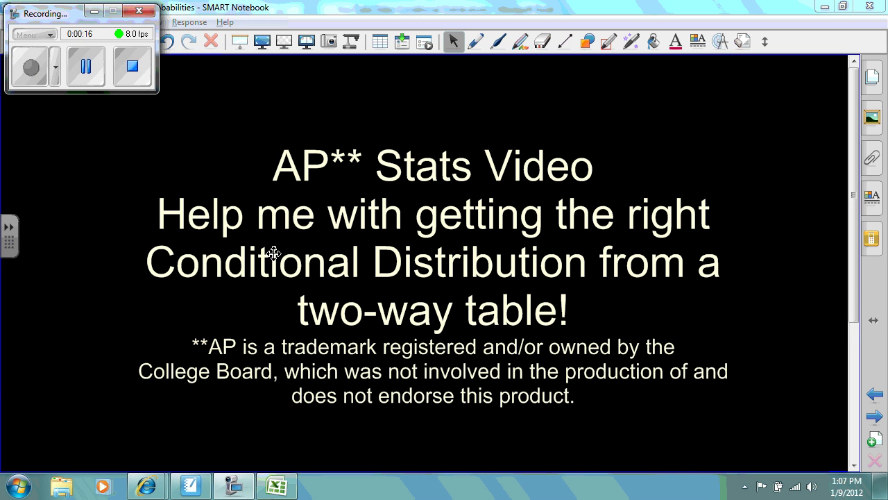
left_click(880, 422)
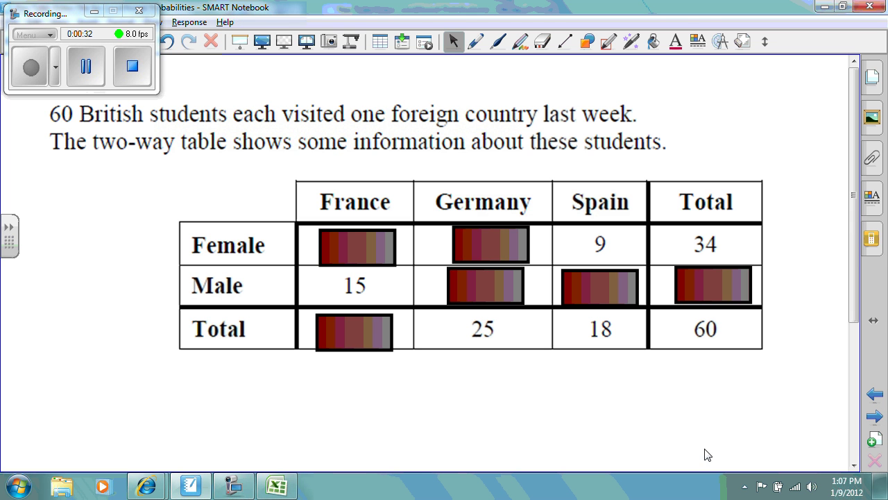
Drag the covers off the Male cells to reveal the total 26, Spain 9 and Germany 2
left_click_drag(725, 288, 727, 412)
left_click_drag(616, 306, 607, 448)
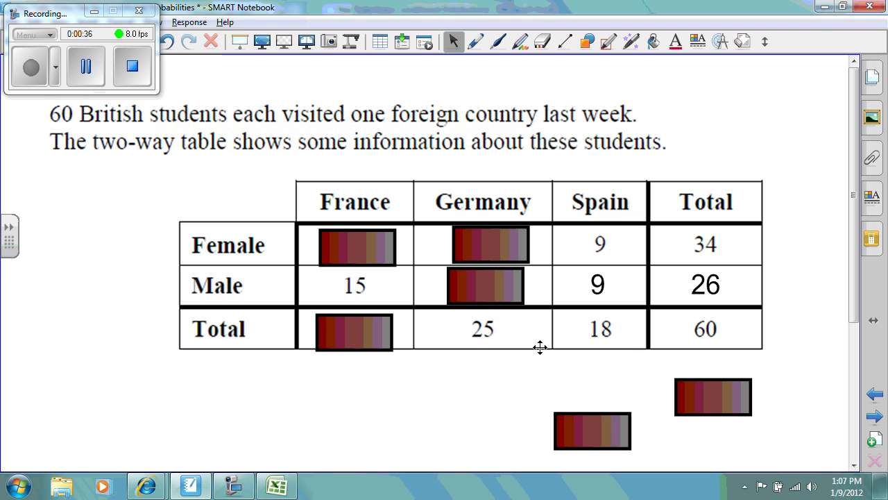
left_click_drag(503, 309, 508, 435)
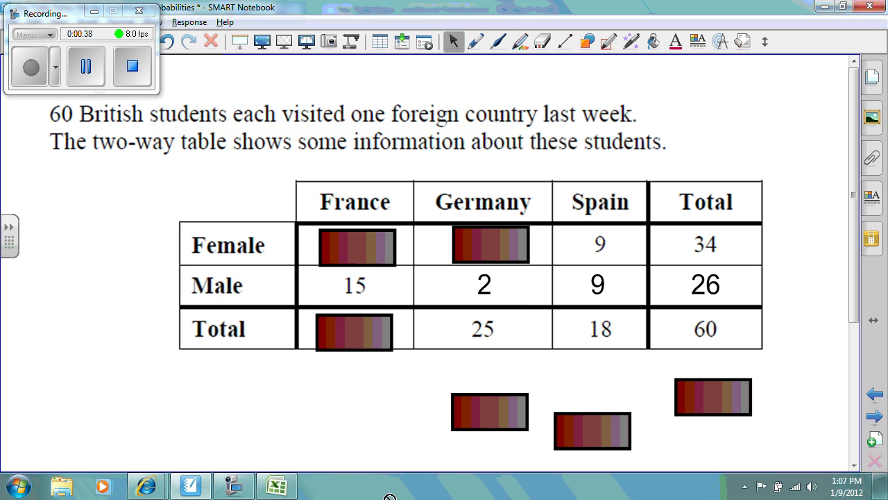
Delete the covers on Female Germany, Female France and the France total, revealing 23, 2 and 17
left_click(488, 243)
key("Delete")
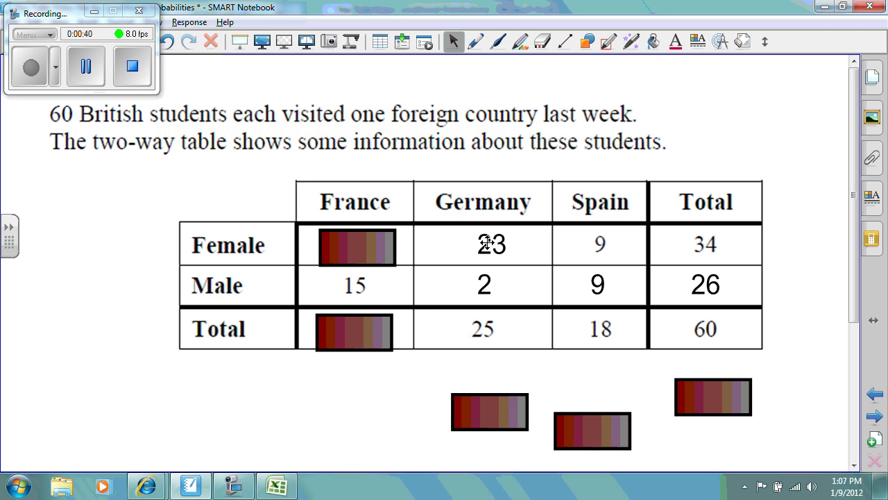
left_click(351, 258)
key("Delete")
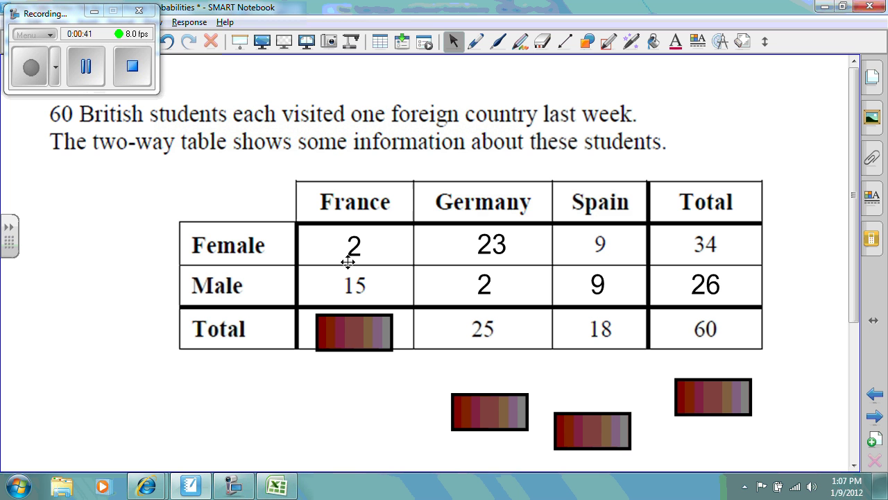
left_click(348, 344)
key("Delete")
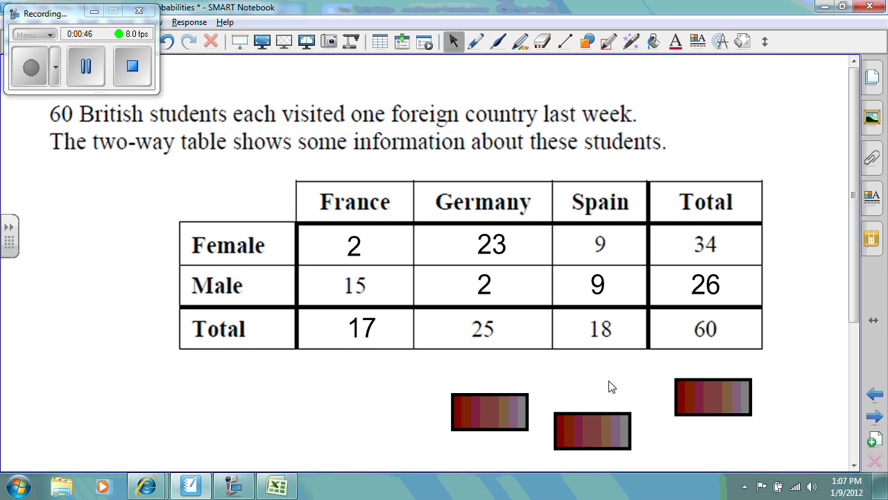
On the next table page, delete the bars hiding the Total column and Total row (Germany 25, Spain 18)
left_click(874, 418)
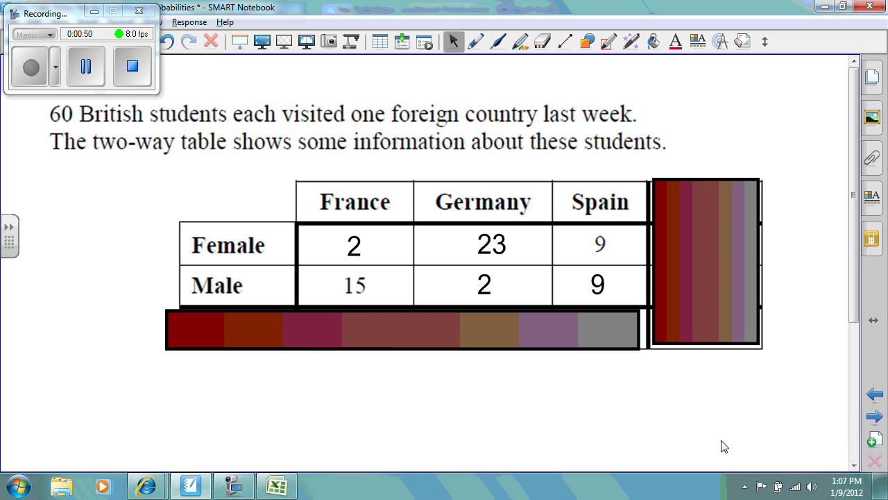
left_click(727, 298)
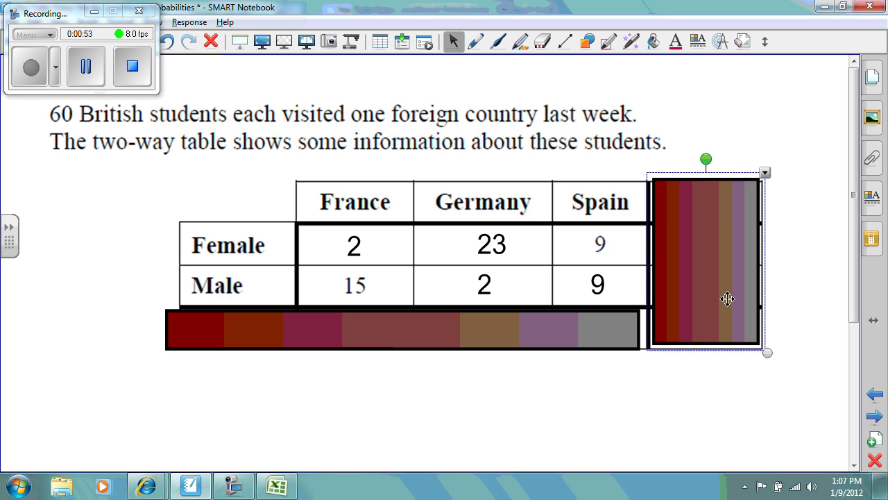
key("Delete")
left_click(626, 327)
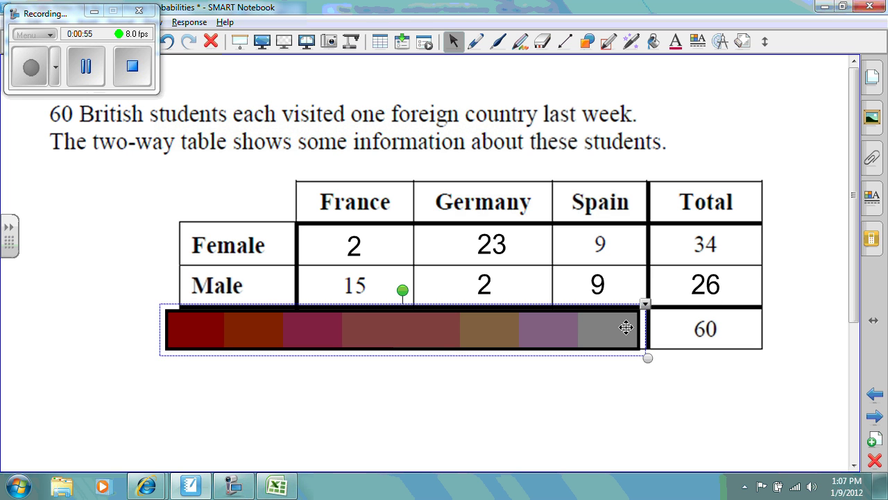
key("Delete")
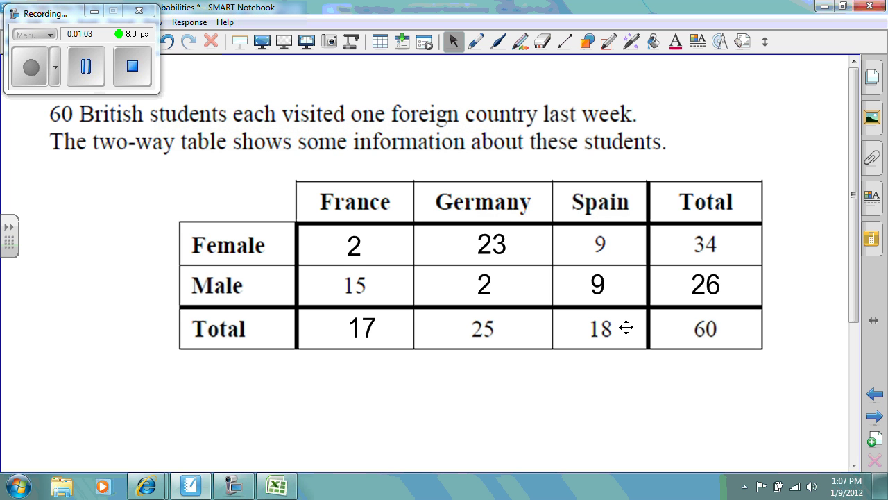
left_click(31, 81)
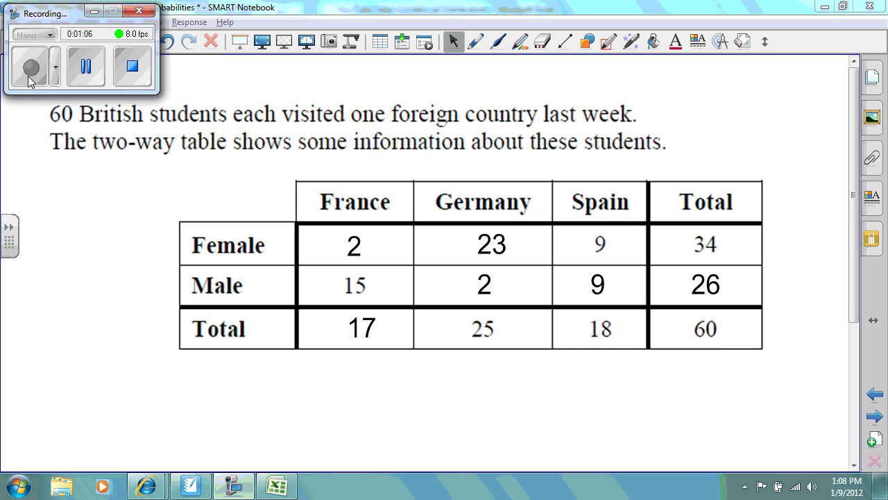
Move to the Questions 1 and 2 page, then show Excel's 'Dist of Gender by Country data' sheet
left_click(874, 417)
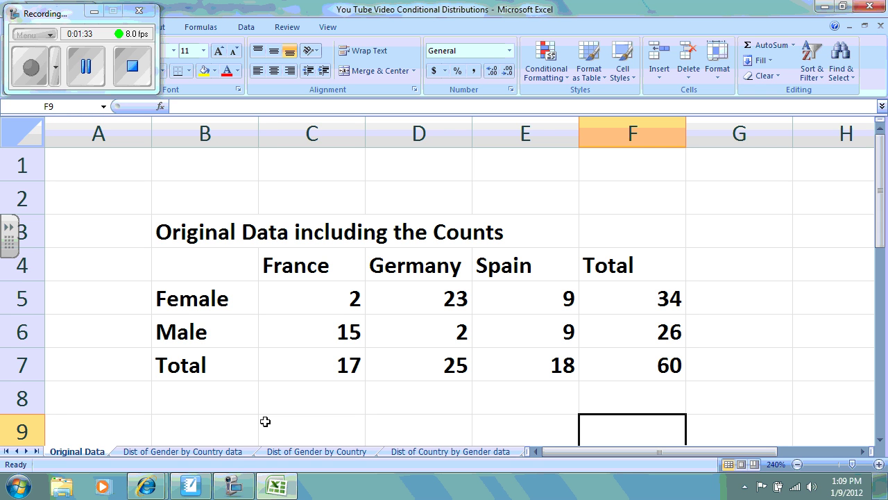
left_click(250, 451)
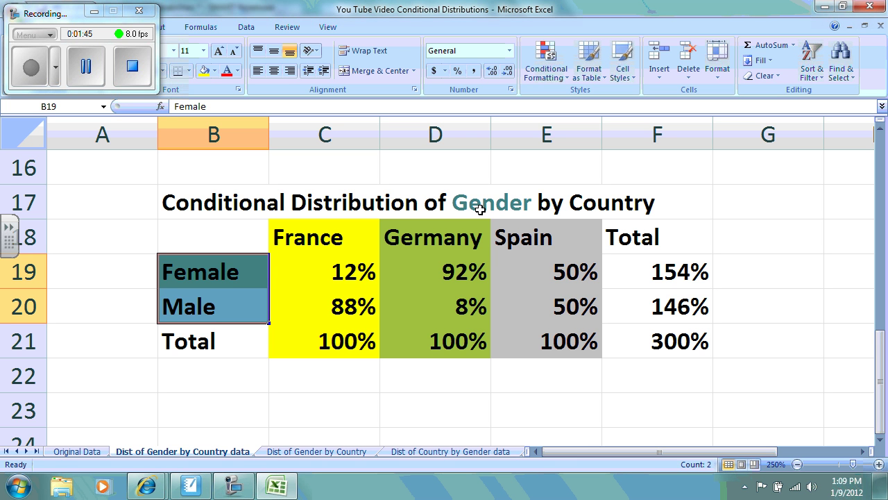
left_click(234, 277)
left_click_drag(233, 282, 232, 313)
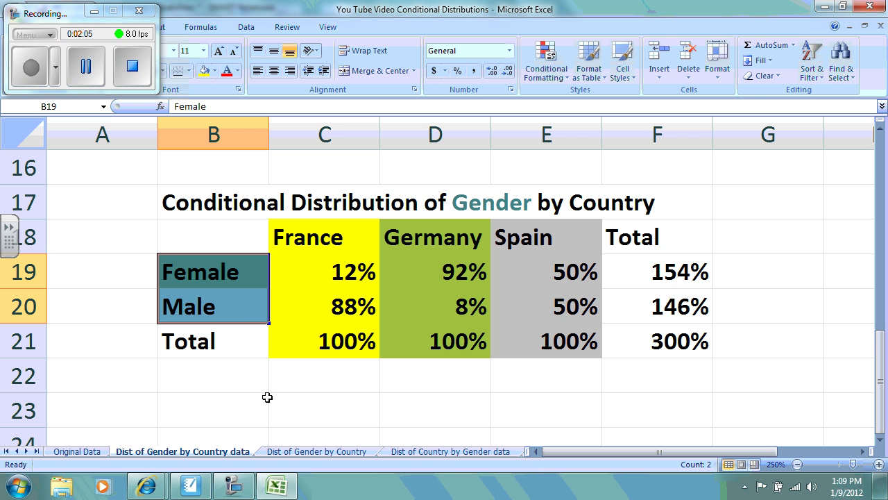
Open the 'Dist of Gender by Country' stacked 100% chart of Female and Male shares per country
left_click(310, 451)
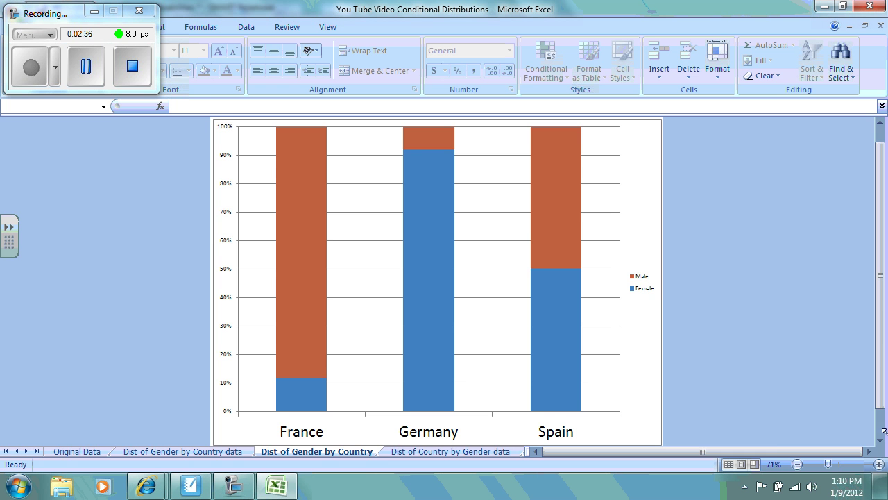
Open the 'Dist of Country by Gender data' sheet and highlight the country headings, Female and Male percentage rows
left_click(430, 451)
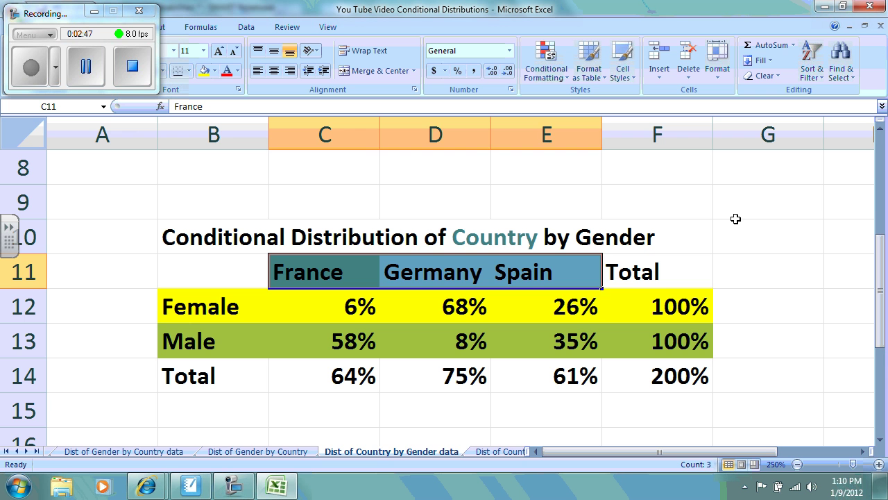
left_click(309, 272)
left_click_drag(309, 273, 505, 278)
left_click_drag(225, 307, 633, 300)
left_click_drag(237, 339, 634, 330)
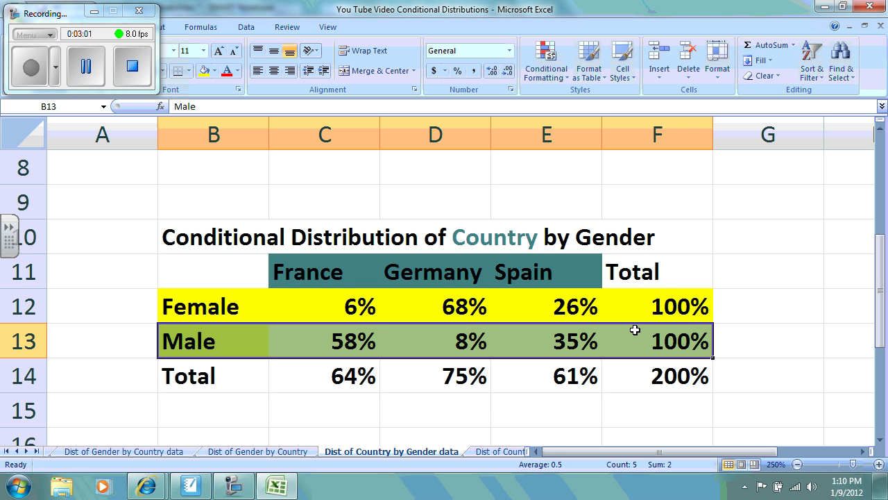
left_click(471, 416)
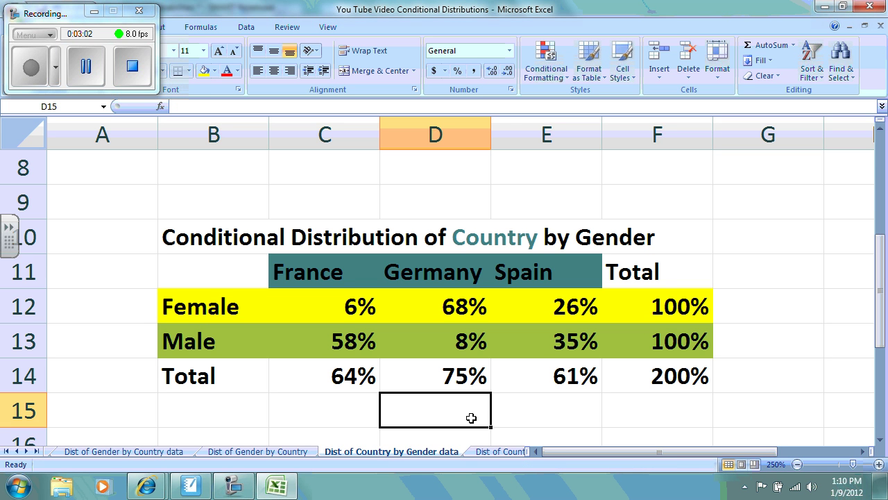
Open the 'Dist of Country by Gender' chart sheet
left_click(496, 453)
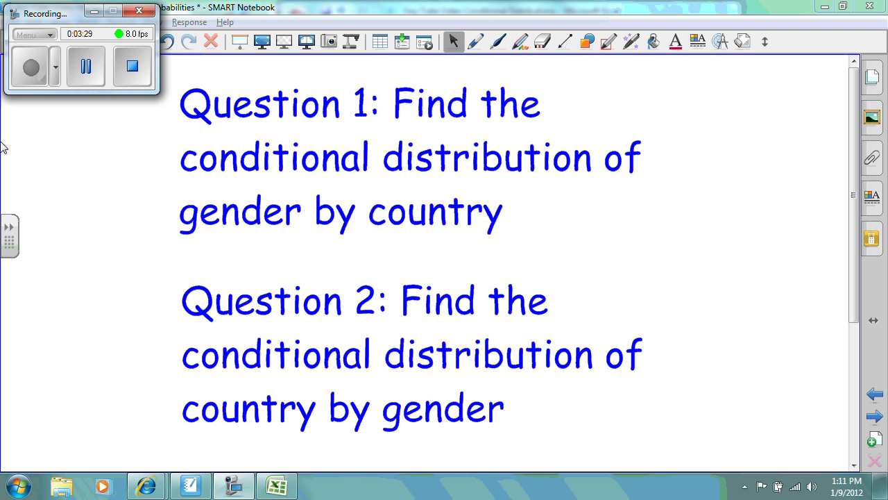
Restore the Excel workbook in front of SMART Notebook, showing the Original Data sheet
left_click(281, 489)
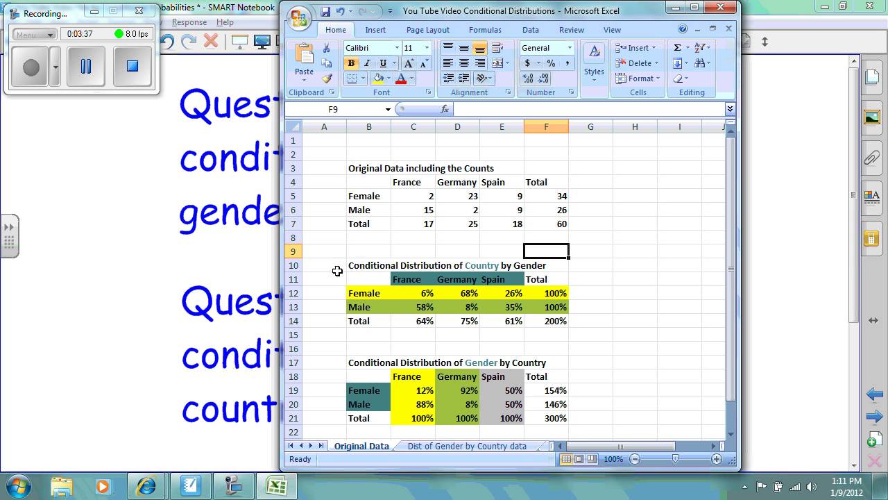
left_click(409, 277)
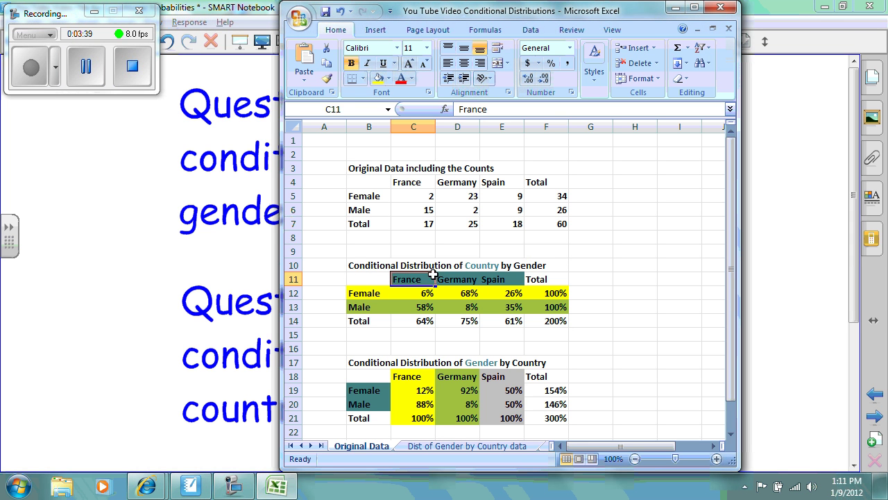
left_click_drag(432, 275, 487, 281)
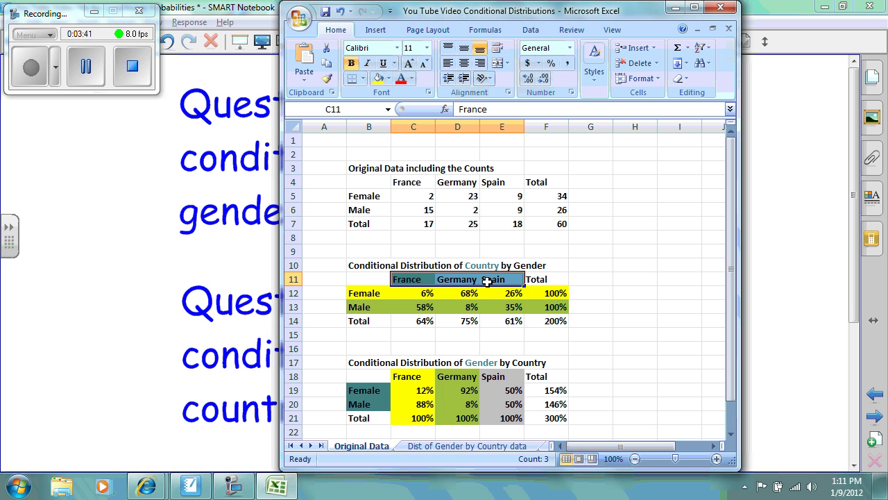
left_click(363, 295)
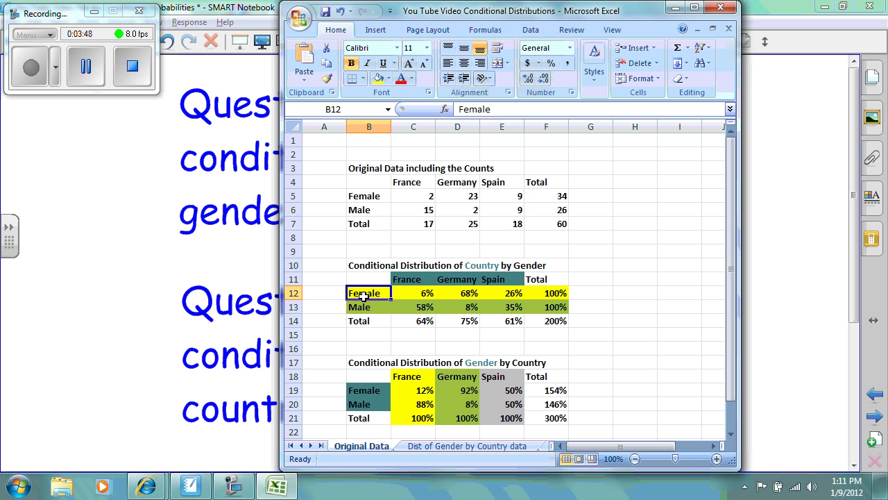
left_click_drag(730, 268, 731, 274)
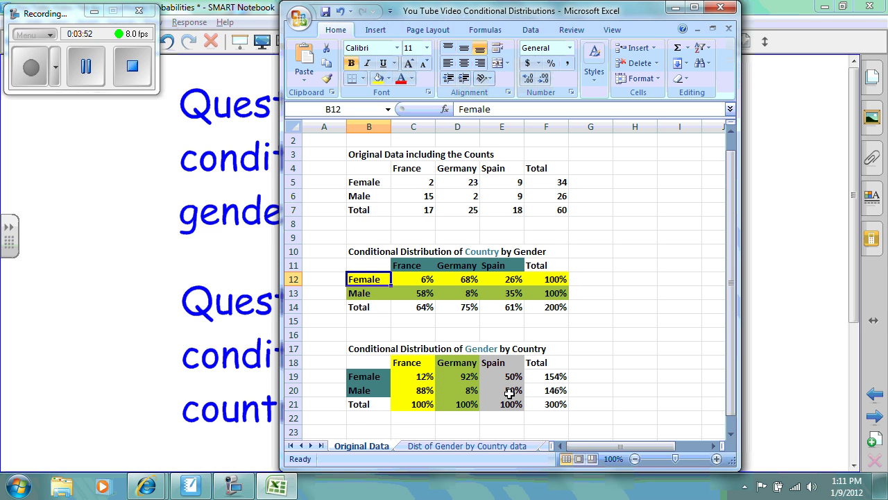
left_click(376, 378)
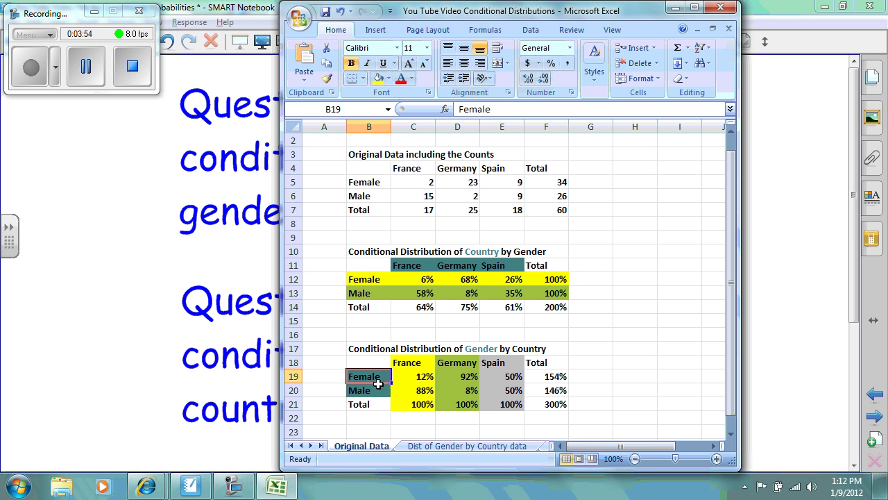
left_click_drag(378, 382, 378, 391)
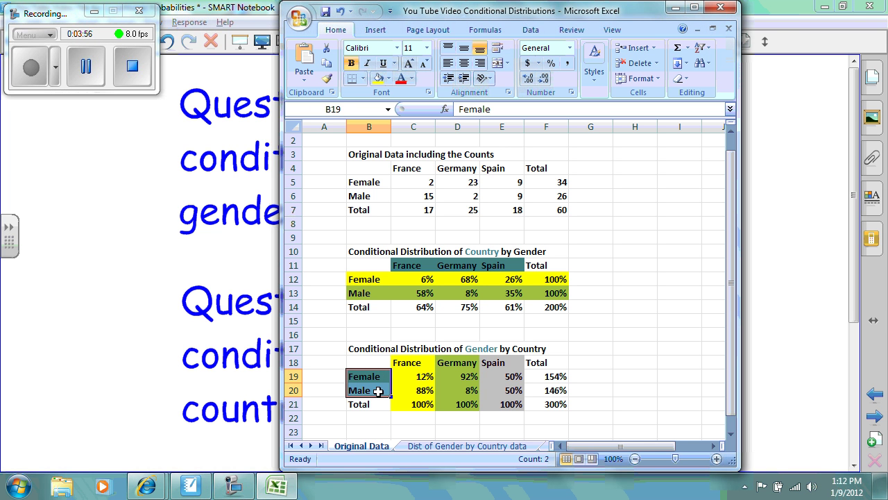